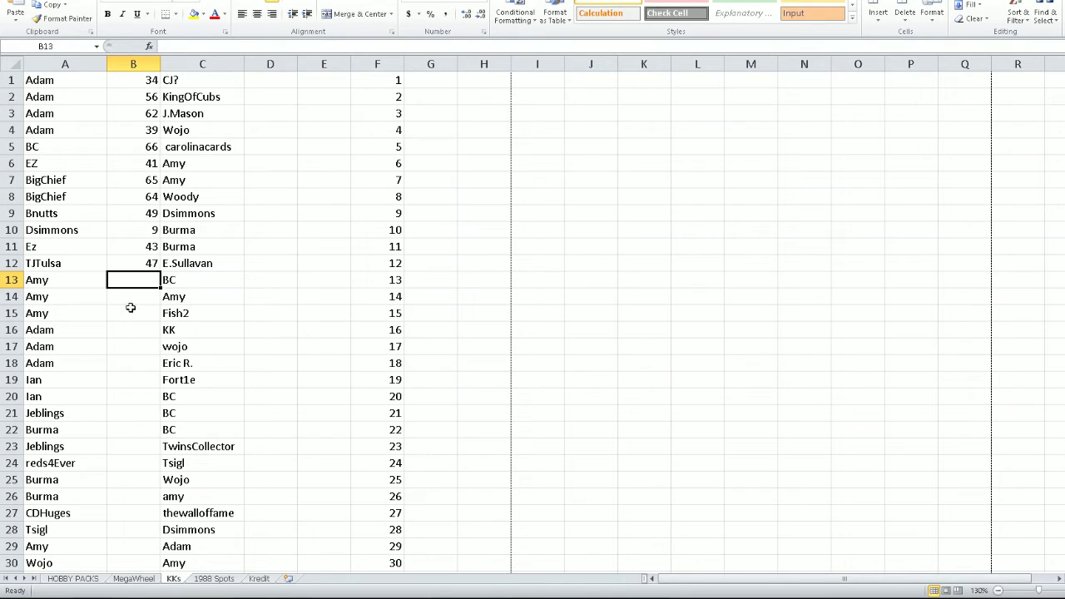
Switch to the RANDOM.ORG List Randomizer results in the browser
{"action": "left_click_drag", "start_coordinate": [130, 310], "coordinate": [138, 282]}
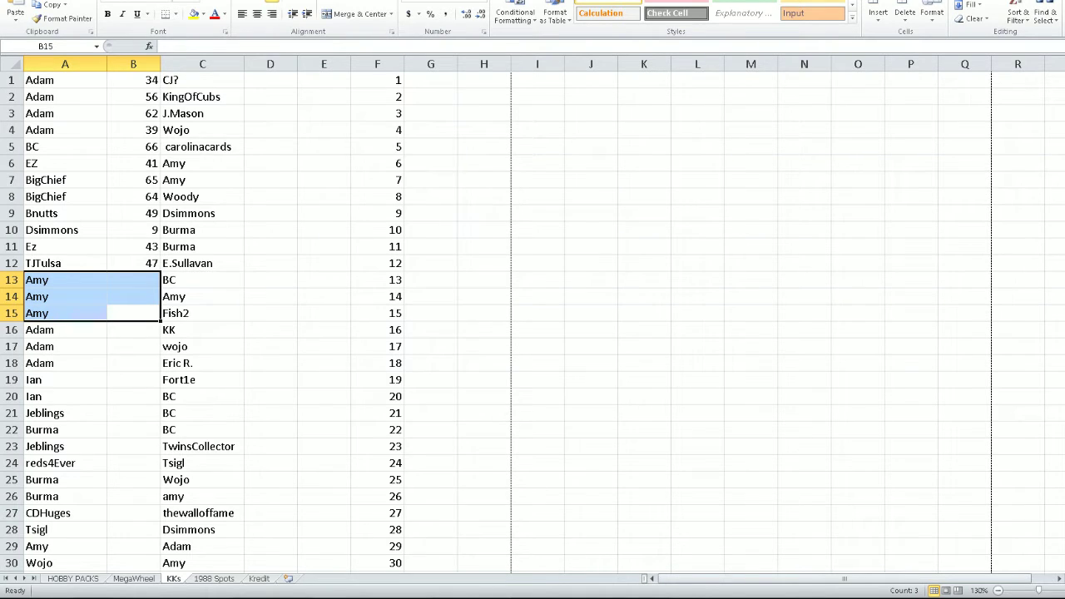
{"action": "left_click", "coordinate": [451, 598]}
{"action": "left_click", "coordinate": [491, 576]}
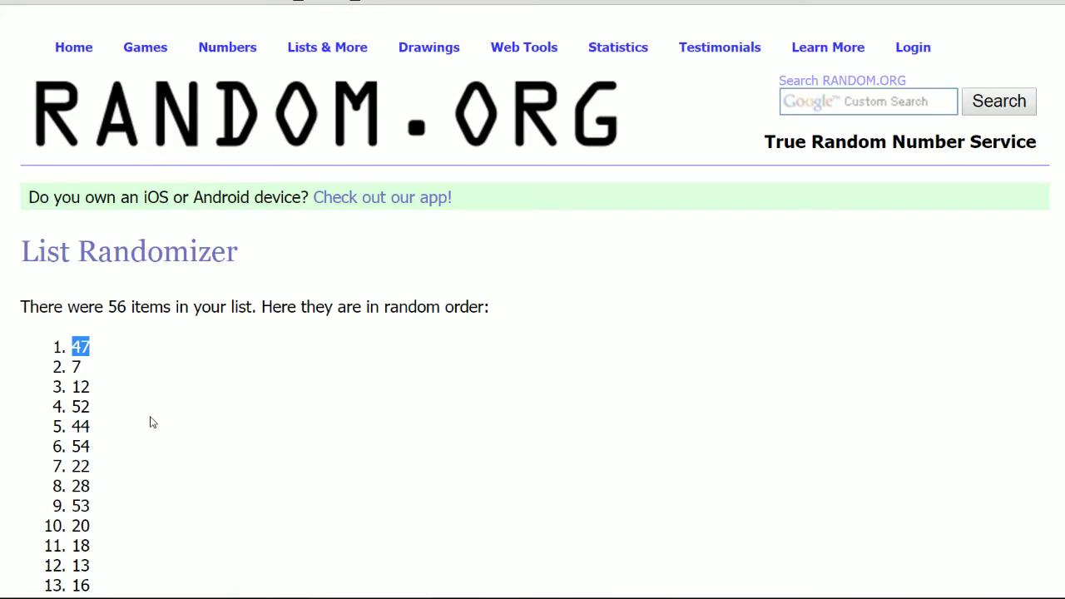
{"action": "left_click", "coordinate": [77, 369]}
{"action": "left_click_drag", "start_coordinate": [74, 367], "coordinate": [94, 376]}
{"action": "scroll", "coordinate": [91, 376], "scroll_direction": "down", "scroll_amount": 3}
{"action": "scroll", "coordinate": [94, 376], "scroll_direction": "up", "scroll_amount": 2}
{"action": "left_click", "coordinate": [69, 306]}
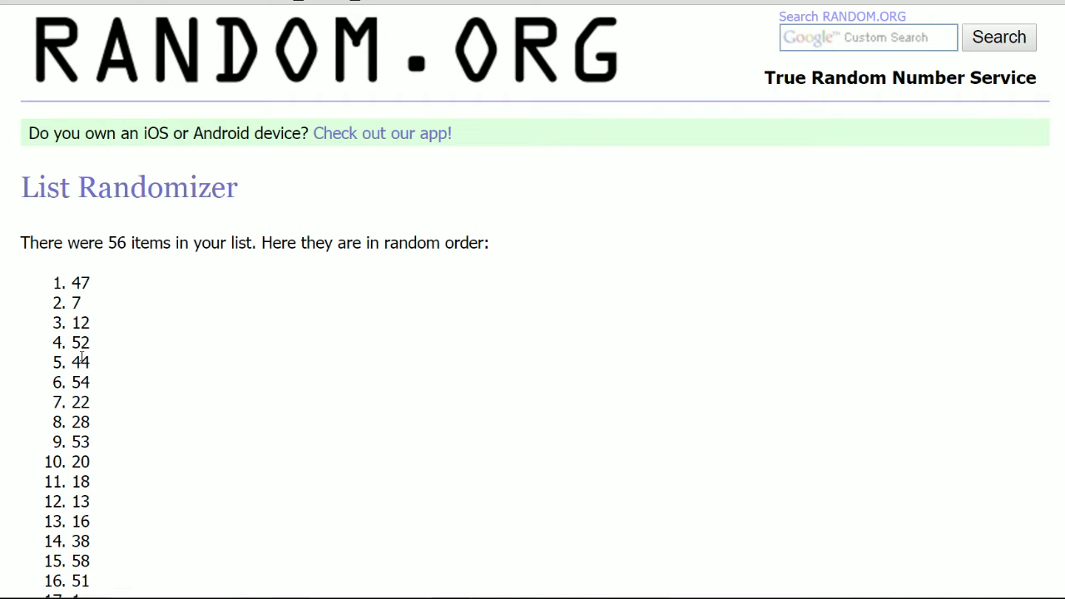
{"action": "scroll", "coordinate": [225, 373], "scroll_direction": "down", "scroll_amount": 3}
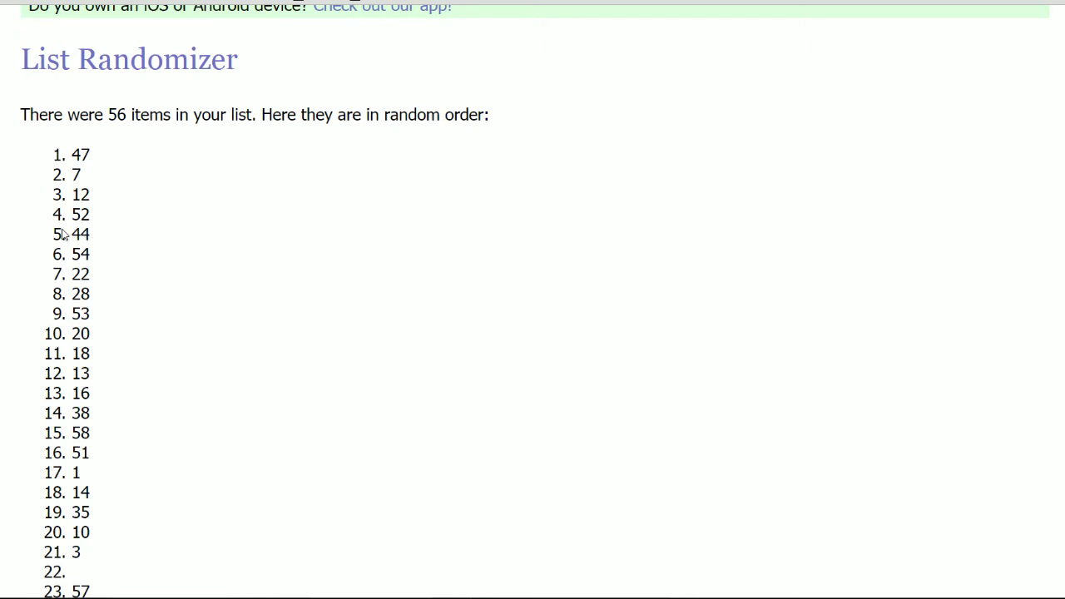
{"action": "left_click_drag", "start_coordinate": [73, 176], "coordinate": [116, 409]}
{"action": "scroll", "coordinate": [114, 281], "scroll_direction": "down", "scroll_amount": 3}
{"action": "scroll", "coordinate": [114, 280], "scroll_direction": "down", "scroll_amount": 7}
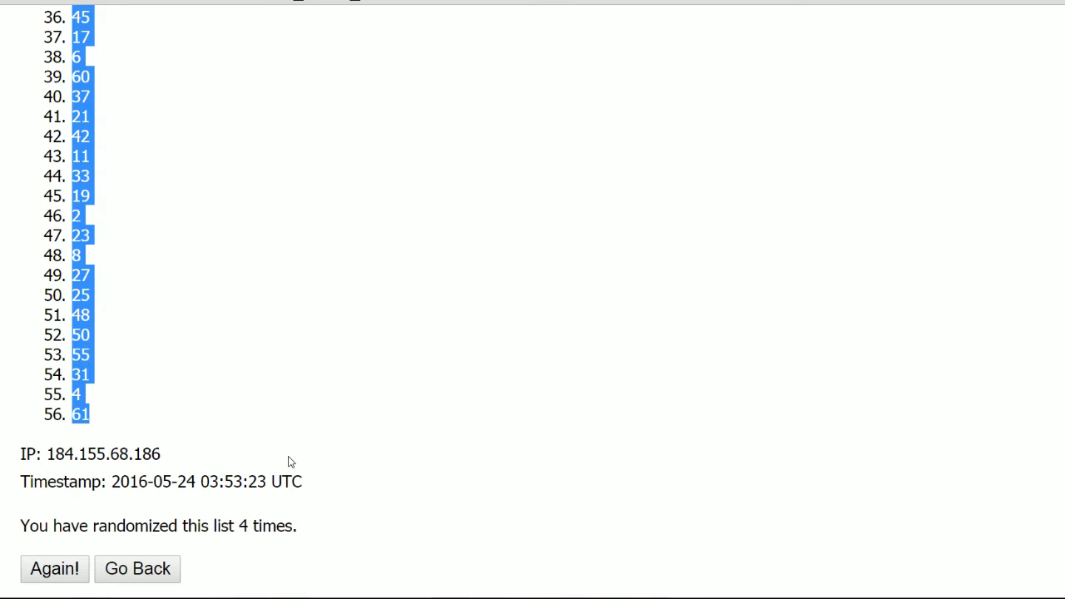
Randomize the 56-item list four more times
{"action": "left_click", "coordinate": [71, 565]}
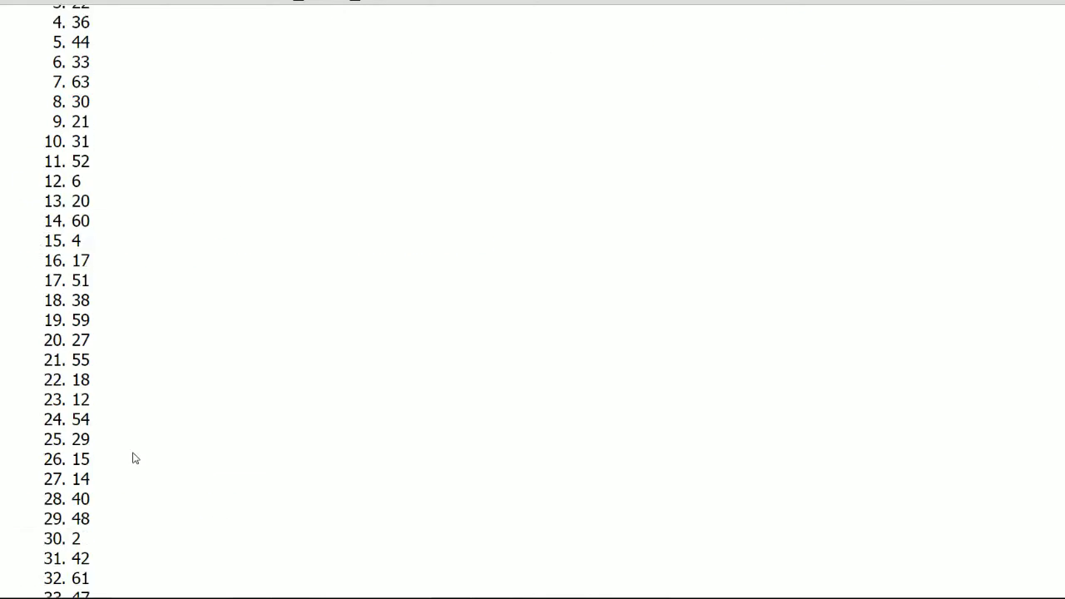
{"action": "left_click", "coordinate": [33, 502]}
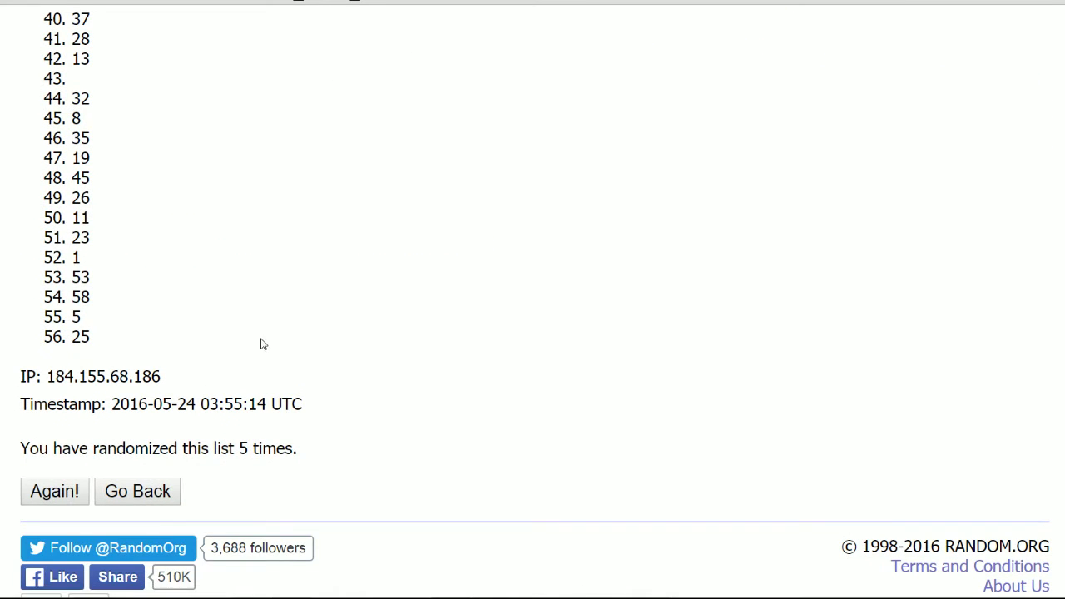
{"action": "scroll", "coordinate": [269, 343], "scroll_direction": "down", "scroll_amount": 10}
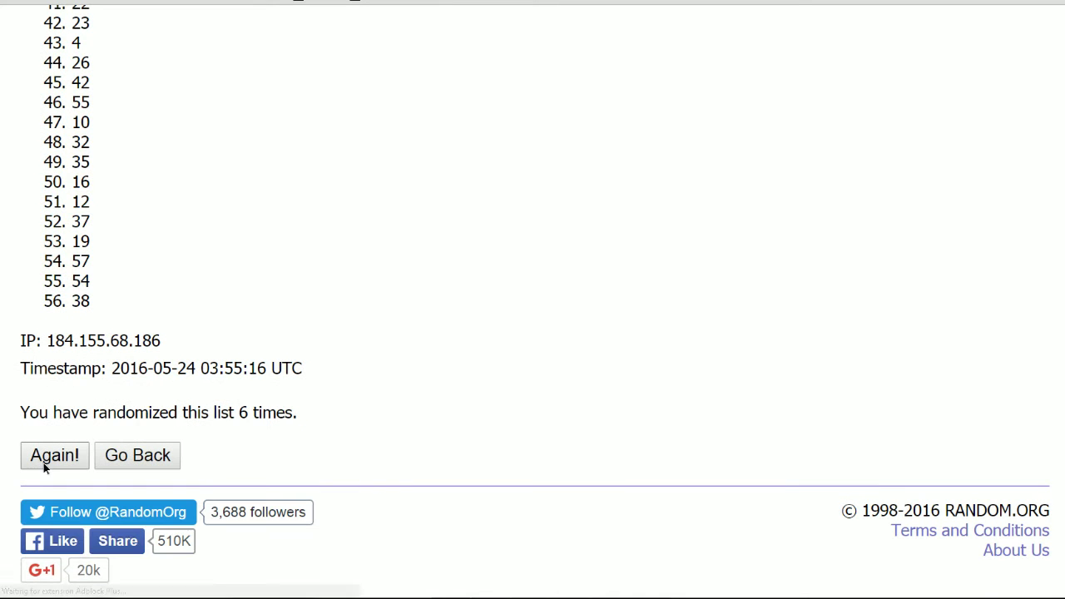
{"action": "key", "text": "F5"}
{"action": "scroll", "coordinate": [211, 400], "scroll_direction": "down", "scroll_amount": 10}
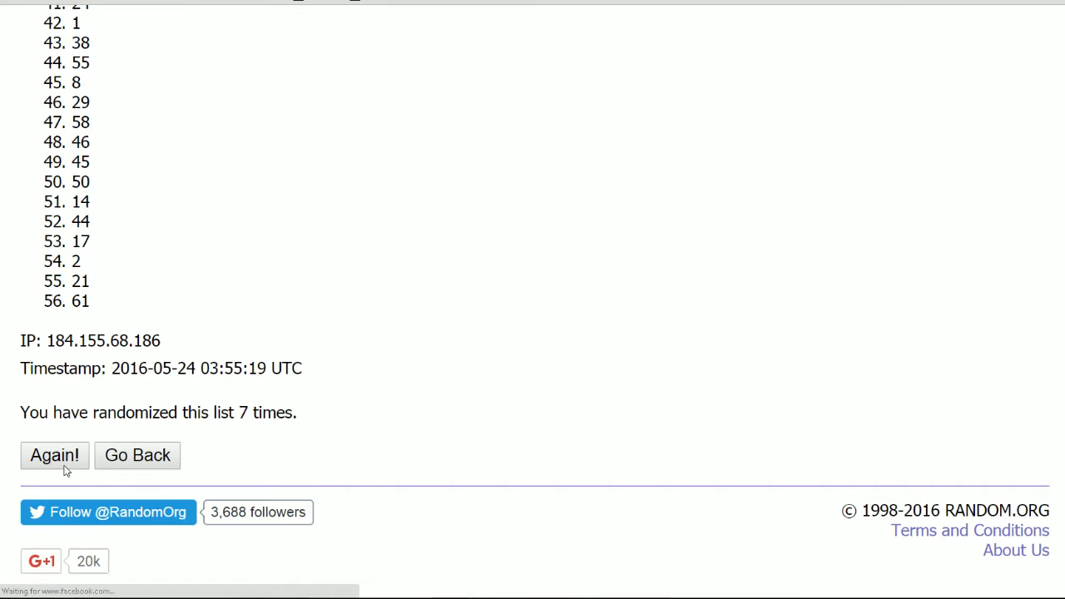
{"action": "key", "text": "F5"}
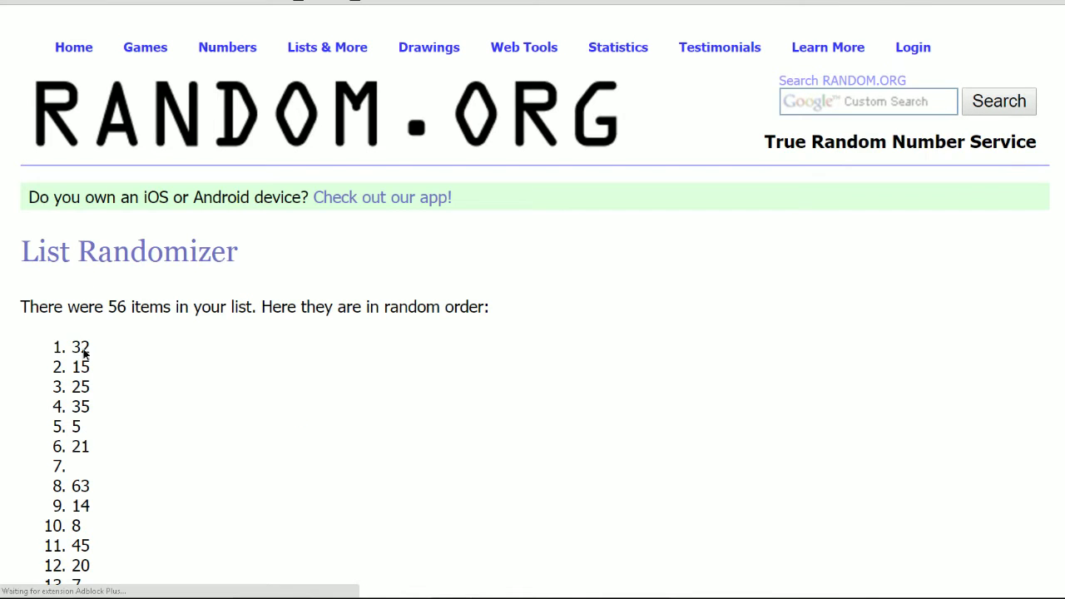
Select and copy all 56 entries of the newly randomized list
{"action": "scroll", "coordinate": [138, 412], "scroll_direction": "down", "scroll_amount": 3}
{"action": "left_click_drag", "start_coordinate": [73, 342], "coordinate": [99, 420]}
{"action": "scroll", "coordinate": [138, 408], "scroll_direction": "down", "scroll_amount": 8}
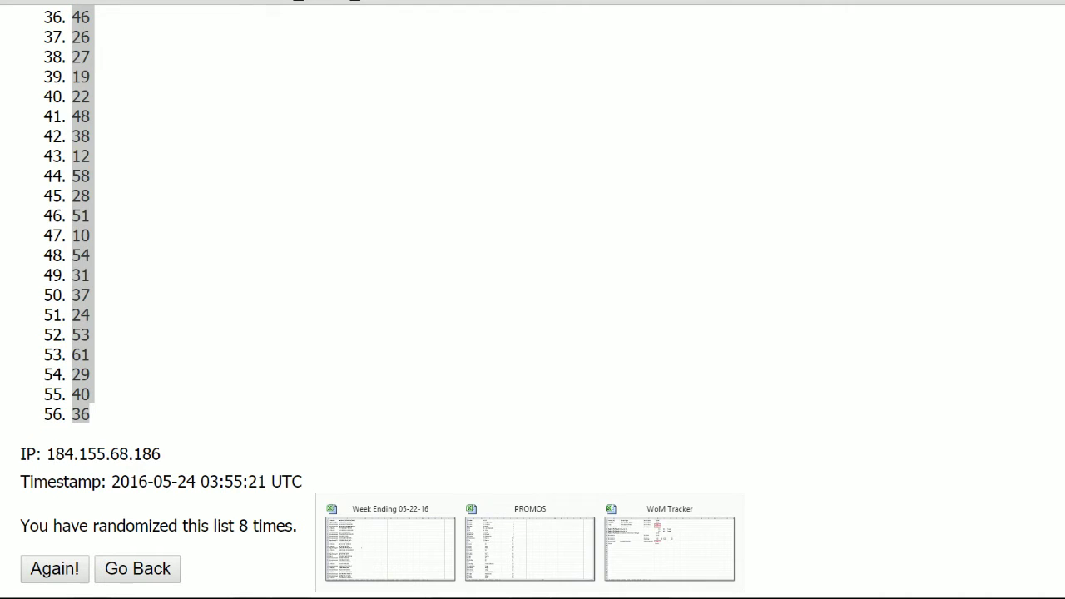
Switch to the PROMOS workbook and paste the copied list down column B from B13 as Text using Paste Special
{"action": "left_click", "coordinate": [530, 566]}
{"action": "left_click", "coordinate": [148, 283]}
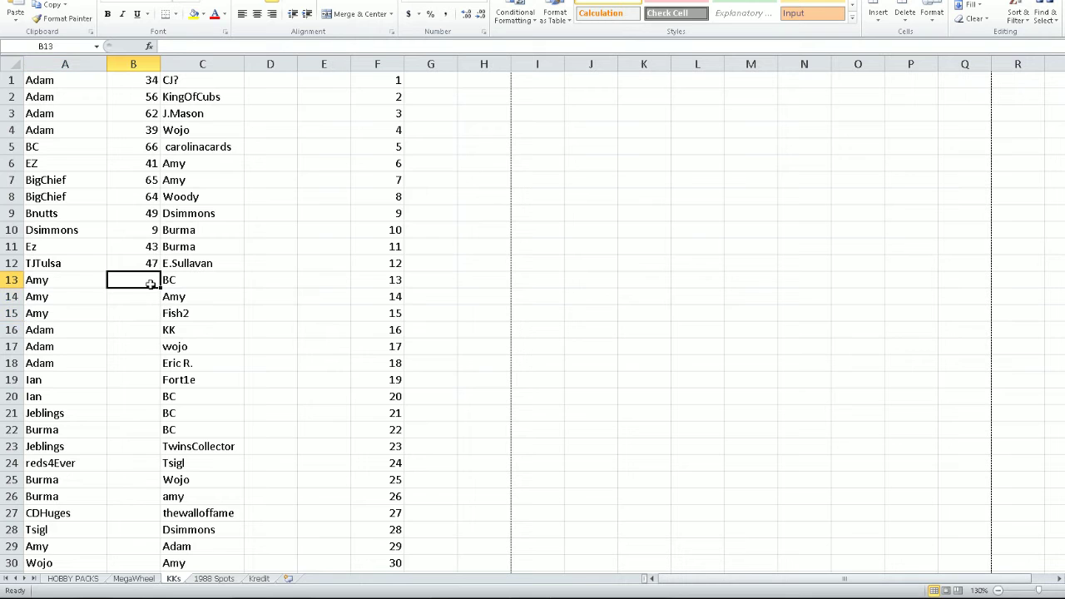
{"action": "key", "text": "ctrl+v"}
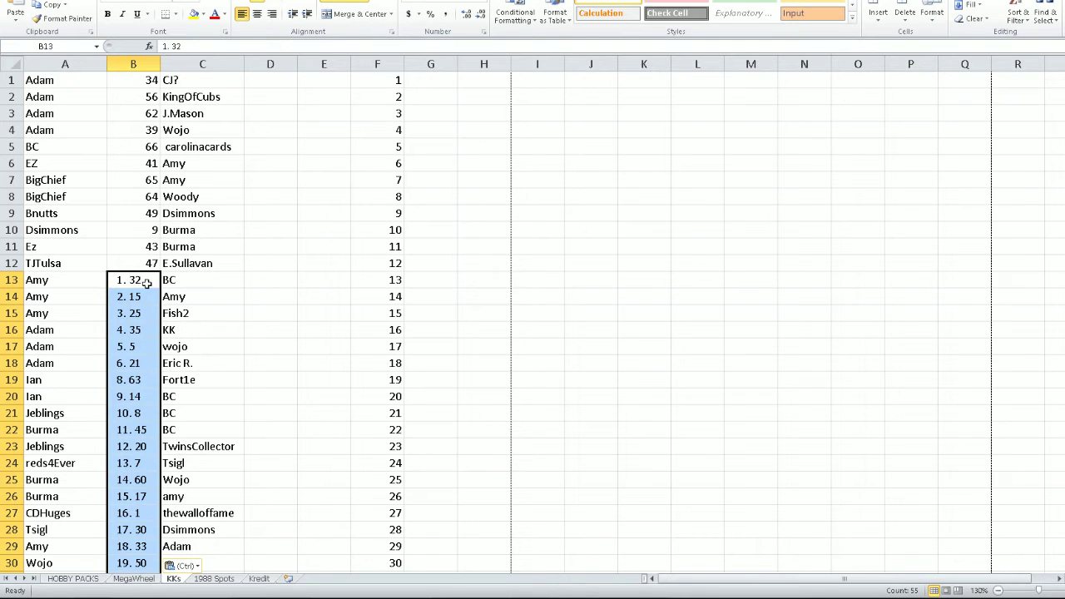
{"action": "key", "text": "ctrl+z"}
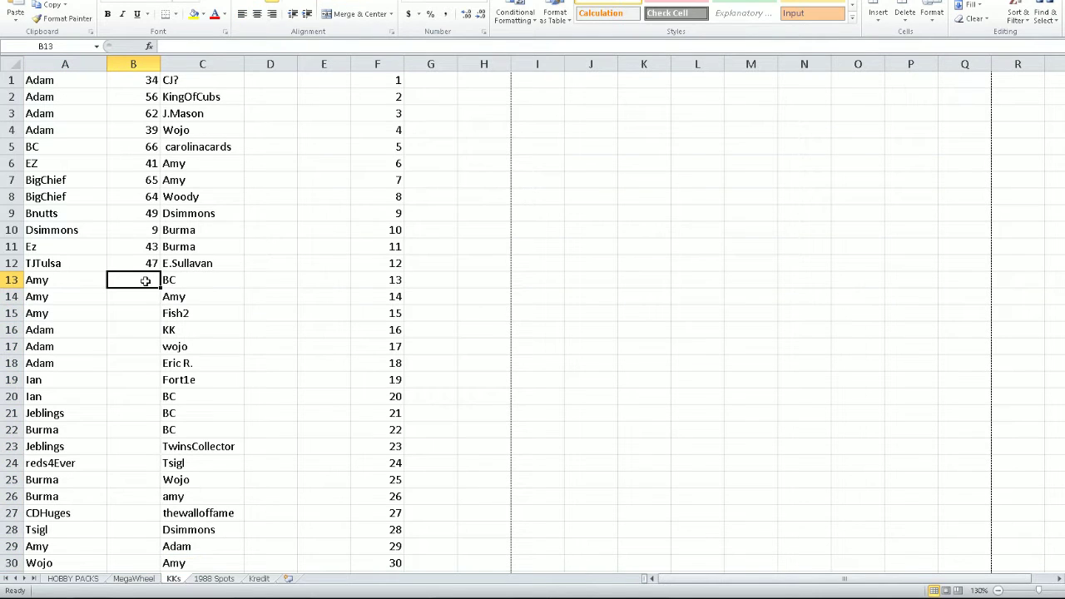
{"action": "right_click", "coordinate": [147, 282]}
{"action": "left_click", "coordinate": [190, 351]}
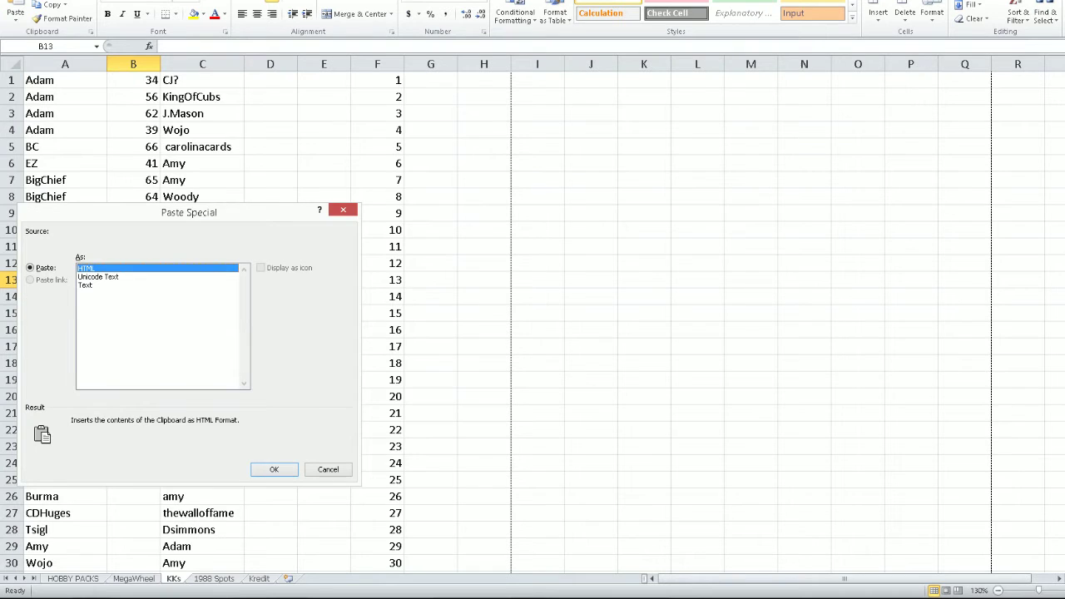
{"action": "double_click", "coordinate": [86, 285]}
{"action": "left_click", "coordinate": [152, 297]}
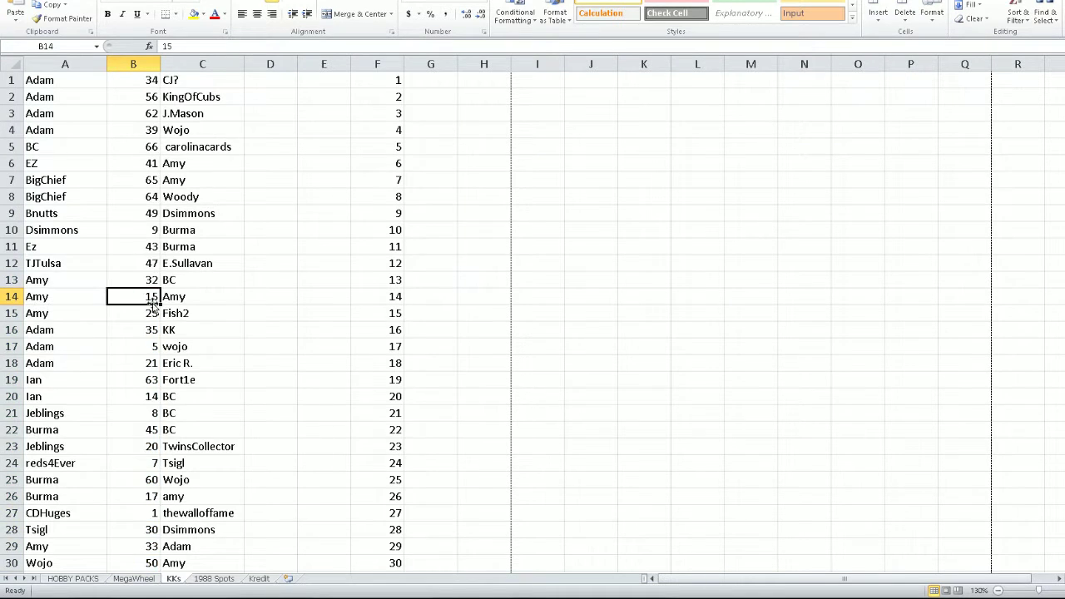
Move the numbers in B33:B67 to column D, starting at D1
{"action": "scroll", "coordinate": [152, 314], "scroll_direction": "down", "scroll_amount": 11}
{"action": "scroll", "coordinate": [152, 315], "scroll_direction": "down", "scroll_amount": 6}
{"action": "left_click_drag", "start_coordinate": [153, 333], "coordinate": [138, 185]}
{"action": "key", "text": "ctrl+c"}
{"action": "scroll", "coordinate": [138, 180], "scroll_direction": "down", "scroll_amount": 8}
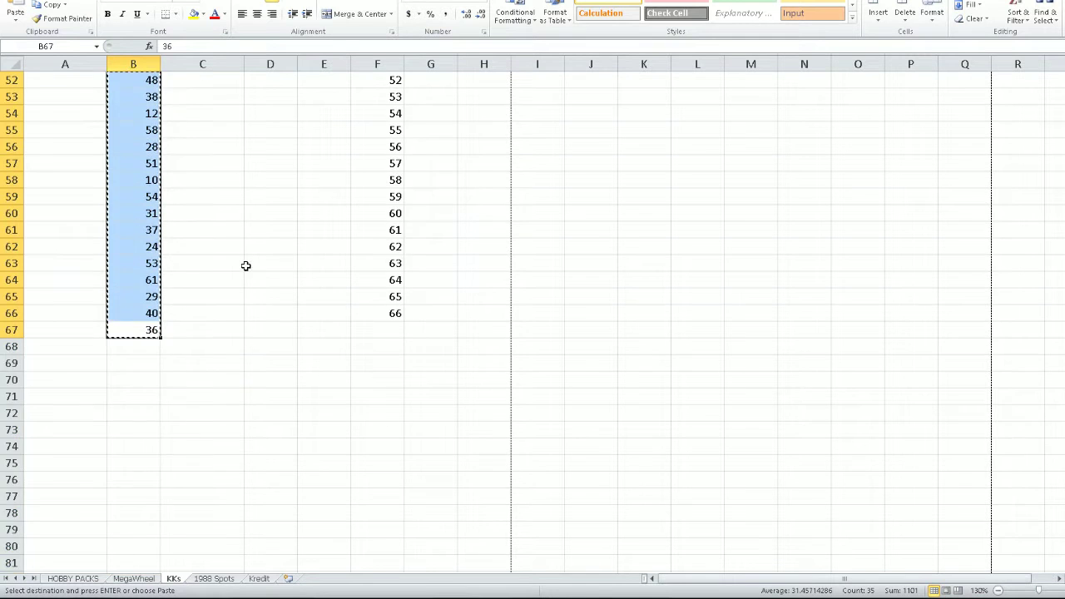
{"action": "scroll", "coordinate": [246, 265], "scroll_direction": "up", "scroll_amount": 13}
{"action": "scroll", "coordinate": [246, 266], "scroll_direction": "up", "scroll_amount": 4}
{"action": "left_click", "coordinate": [283, 83]}
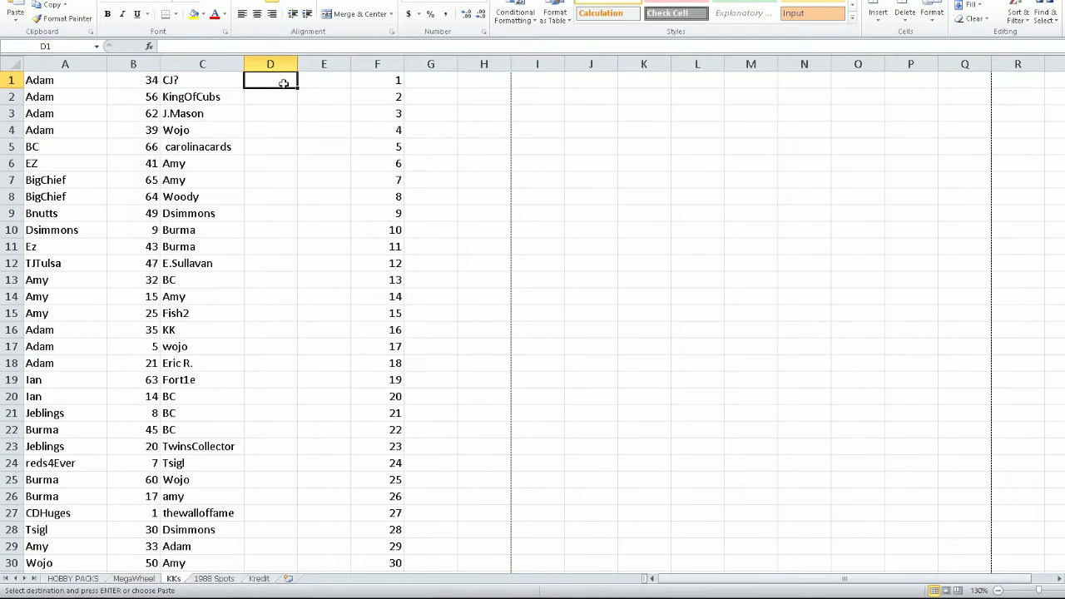
{"action": "right_click", "coordinate": [287, 87]}
{"action": "left_click", "coordinate": [311, 136]}
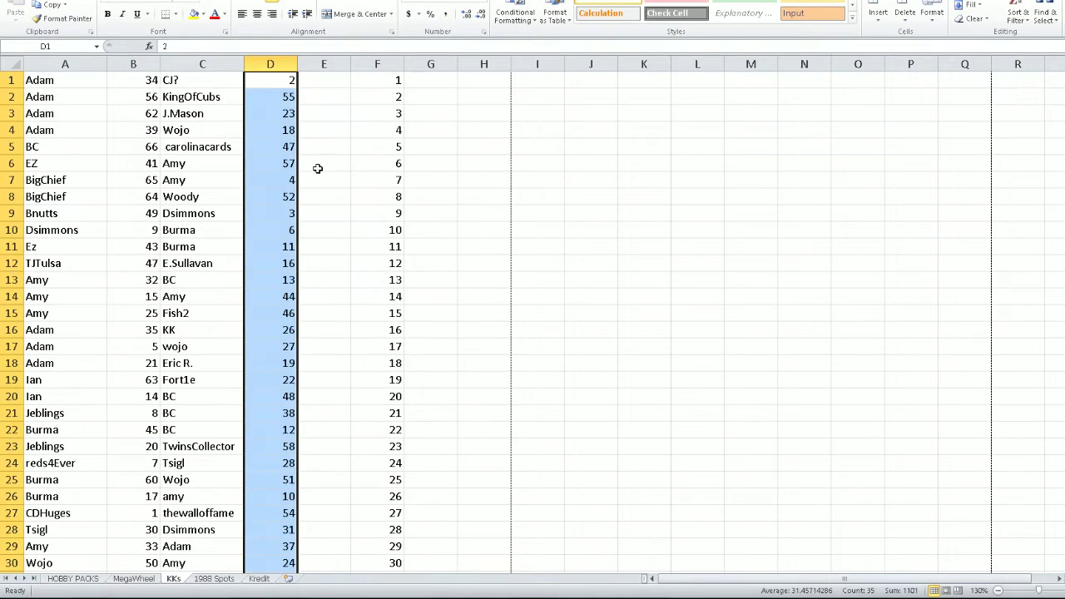
Move the two leftover numbers in B31:B32 to the end of column D, starting at D36
{"action": "scroll", "coordinate": [321, 183], "scroll_direction": "down", "scroll_amount": 4}
{"action": "left_click", "coordinate": [313, 399]}
{"action": "left_click_drag", "start_coordinate": [285, 414], "coordinate": [288, 447]}
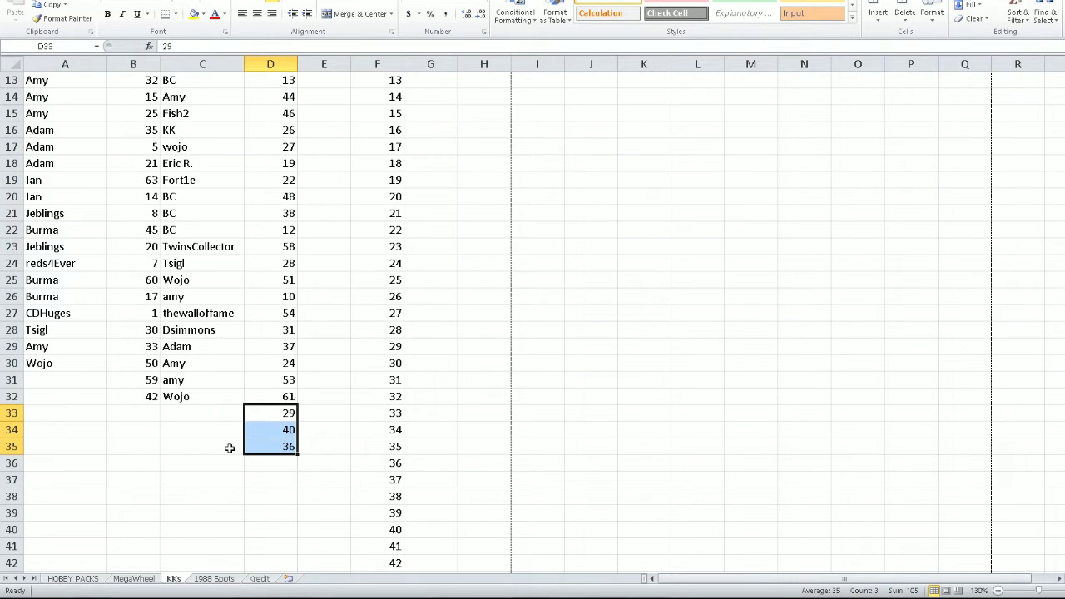
{"action": "left_click", "coordinate": [228, 446]}
{"action": "scroll", "coordinate": [158, 433], "scroll_direction": "up", "scroll_amount": 1}
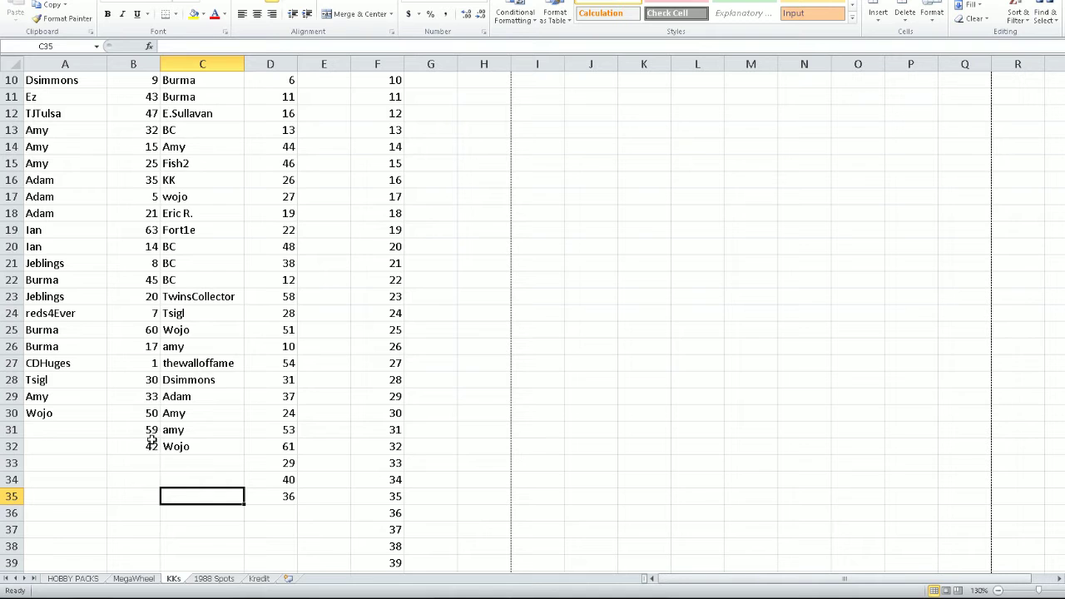
{"action": "left_click_drag", "start_coordinate": [143, 430], "coordinate": [158, 464]}
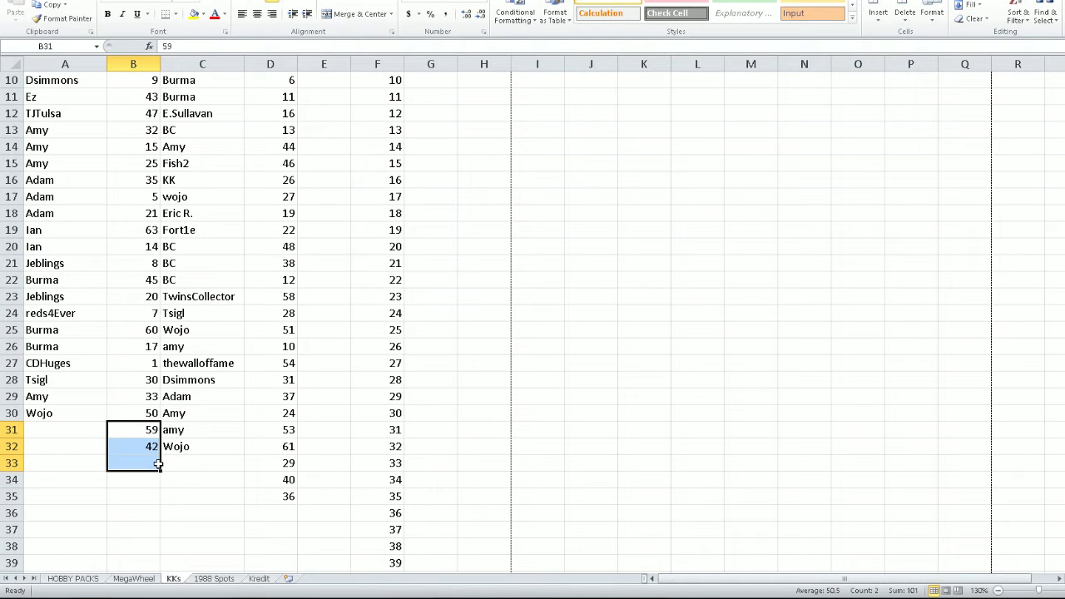
{"action": "key", "text": "ctrl+c"}
{"action": "left_click", "coordinate": [266, 513]}
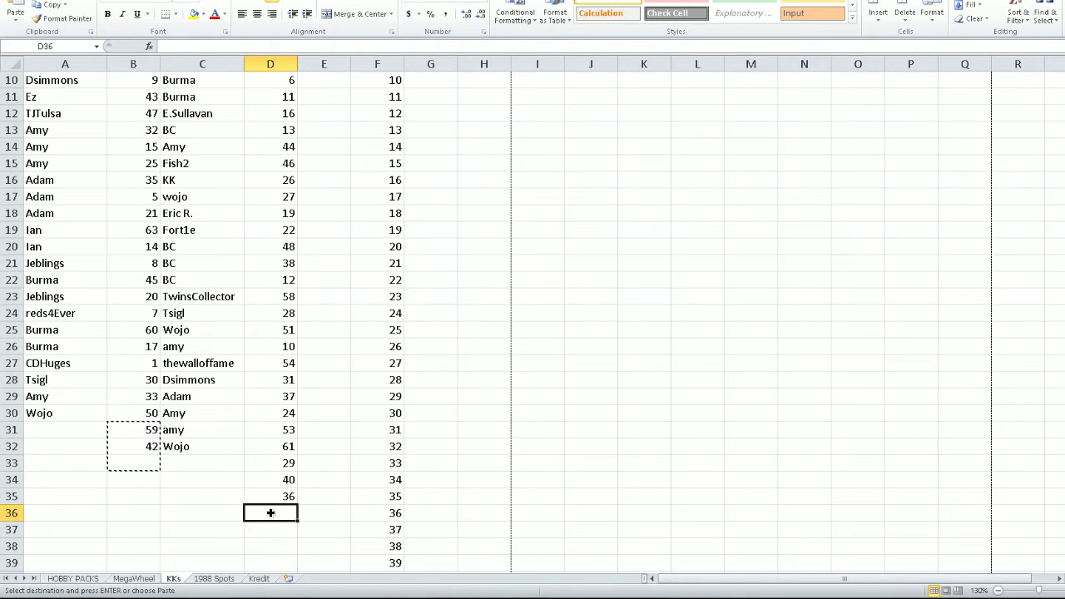
{"action": "key", "text": "ctrl+v"}
{"action": "left_click", "coordinate": [164, 492]}
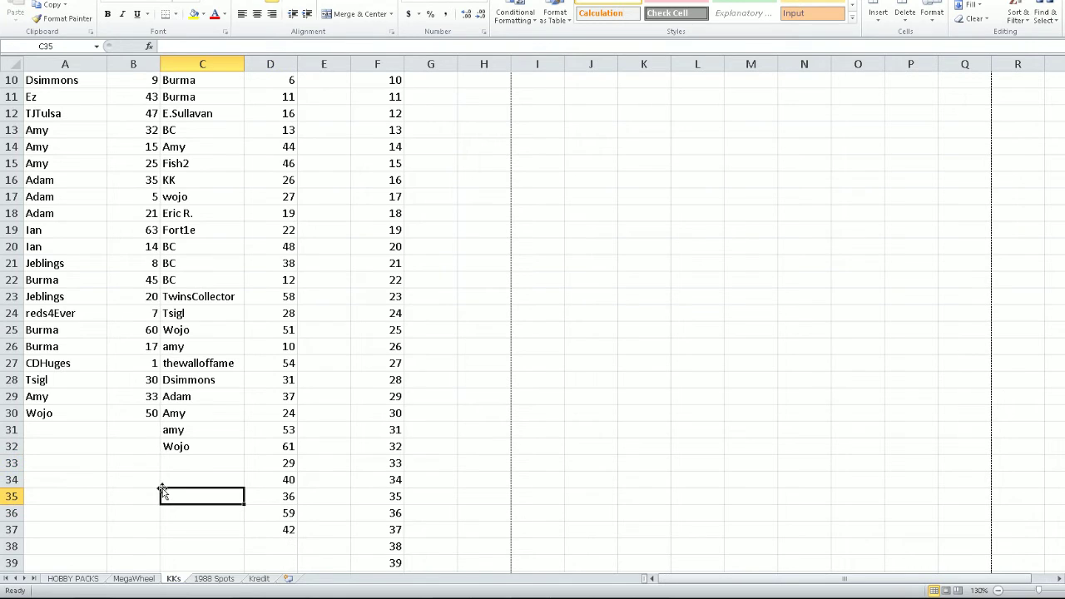
Apply the light red cell style with dark red text to A13:B13
{"action": "scroll", "coordinate": [121, 474], "scroll_direction": "up", "scroll_amount": 3}
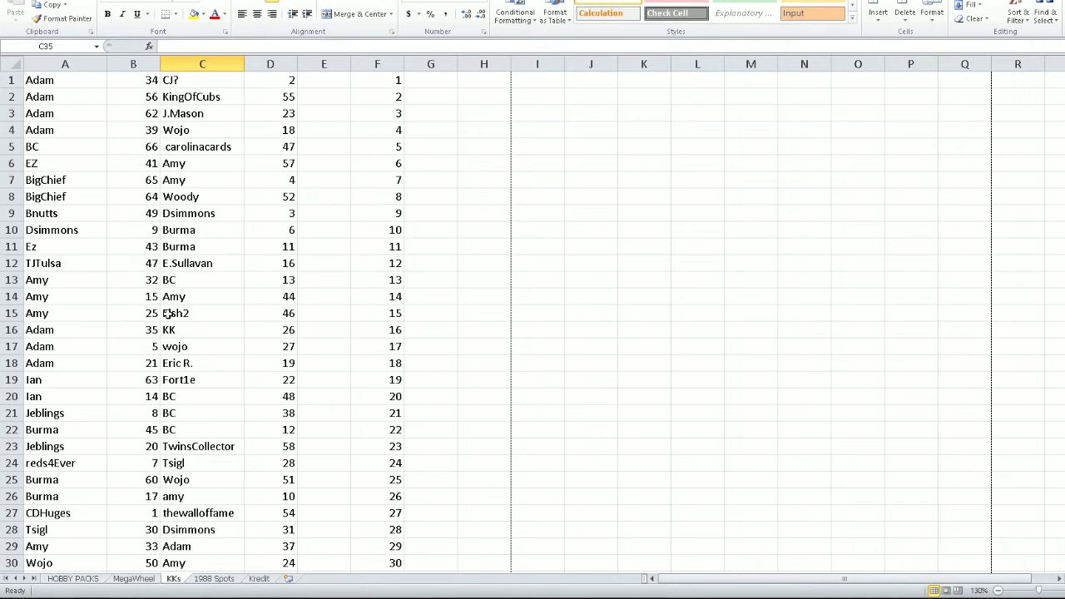
{"action": "left_click_drag", "start_coordinate": [90, 282], "coordinate": [153, 279]}
{"action": "left_click", "coordinate": [675, 2]}
{"action": "left_click_drag", "start_coordinate": [275, 180], "coordinate": [262, 196]}
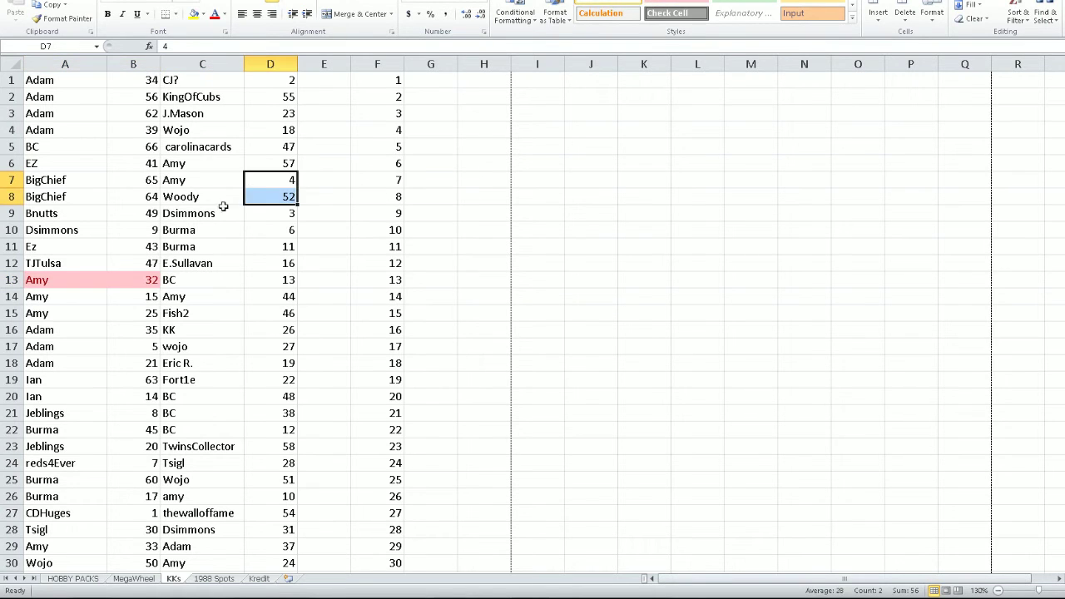
Apply the light red cell style to the numbers in B1:B15
{"action": "left_click", "coordinate": [152, 280]}
{"action": "left_click", "coordinate": [155, 298]}
{"action": "left_click", "coordinate": [150, 312]}
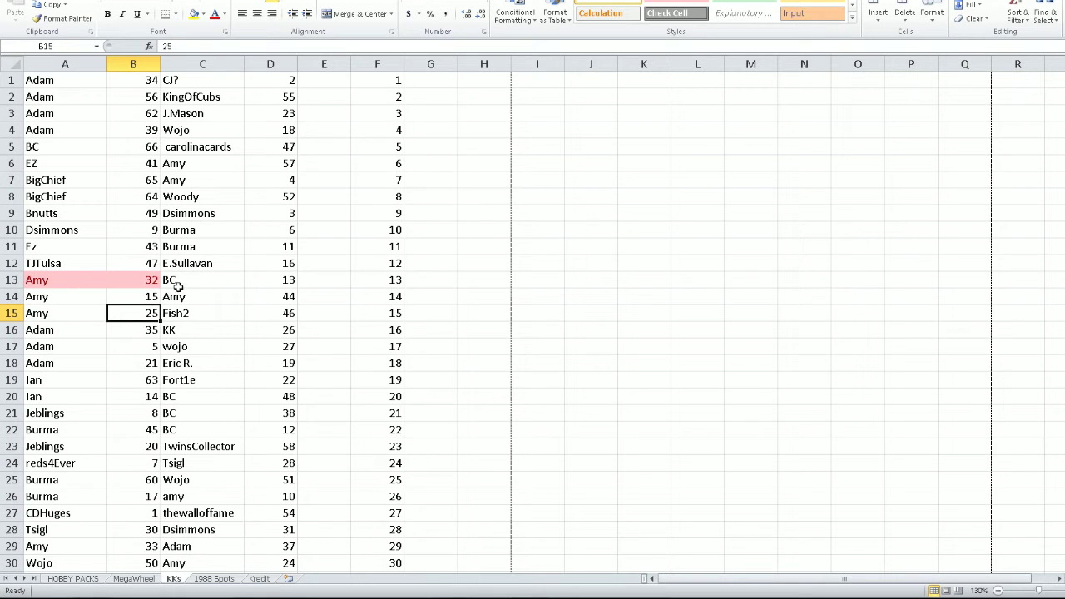
{"action": "left_click_drag", "start_coordinate": [149, 311], "coordinate": [136, 82]}
{"action": "left_click", "coordinate": [661, 6]}
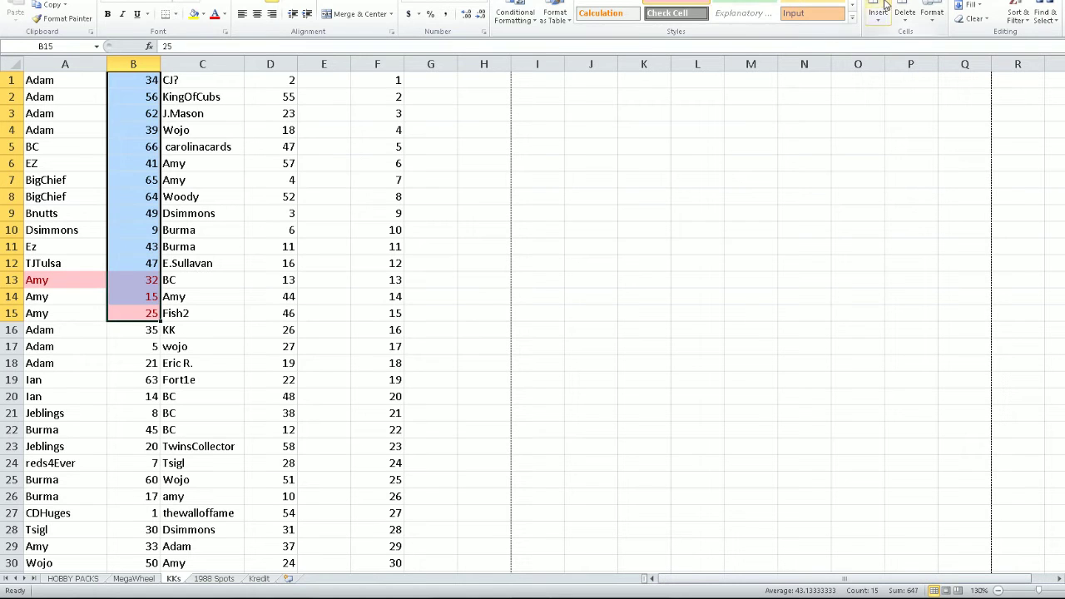
{"action": "left_click", "coordinate": [689, 4]}
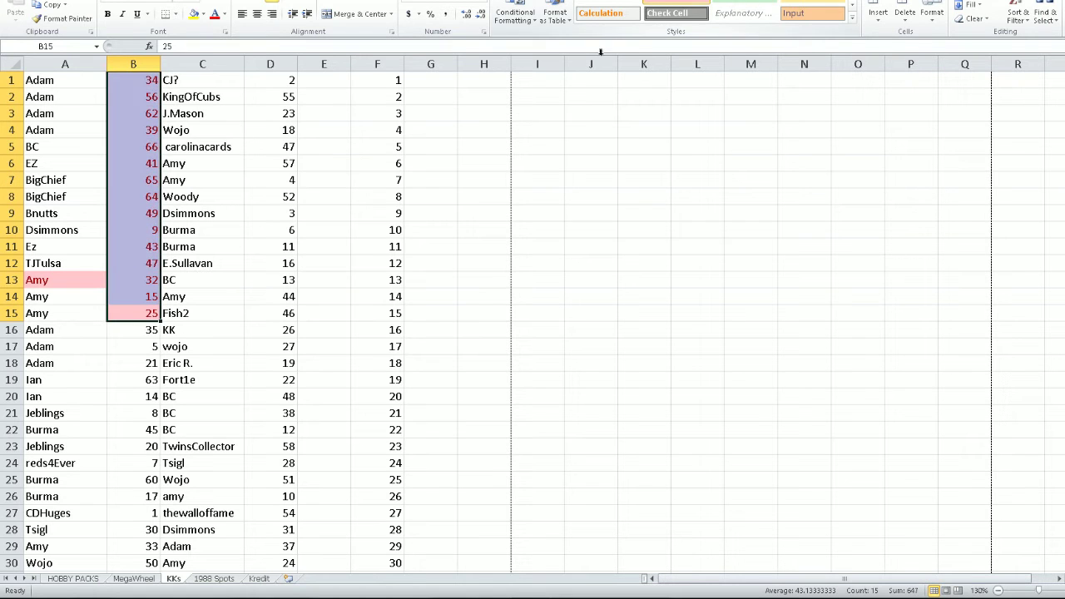
{"action": "left_click", "coordinate": [150, 315]}
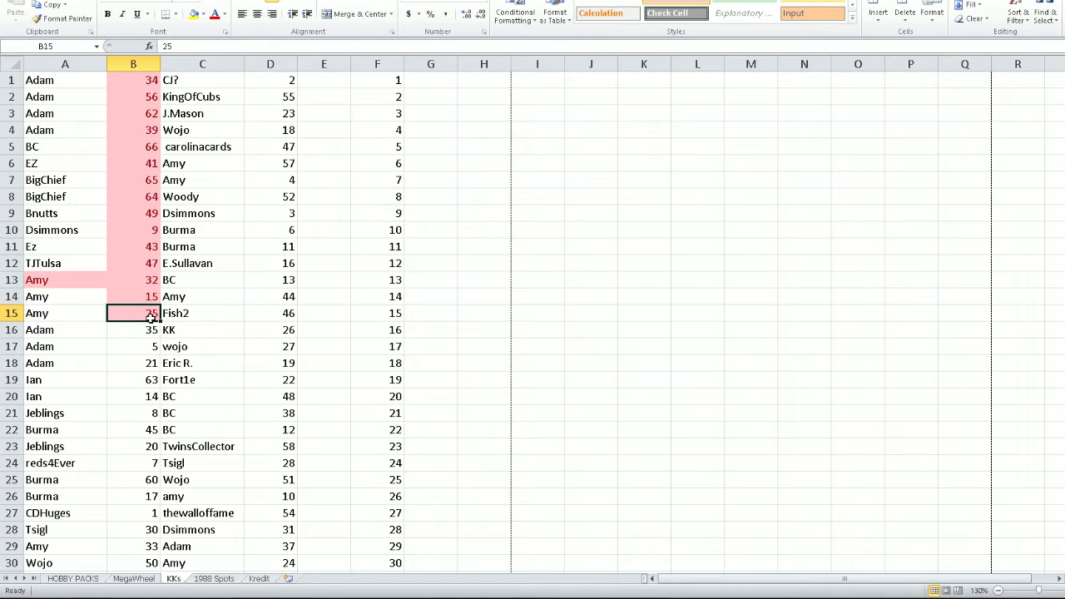
Apply the light red cell style to the name and number in A29:B29
{"action": "scroll", "coordinate": [125, 501], "scroll_direction": "down", "scroll_amount": 1}
{"action": "left_click", "coordinate": [98, 497]}
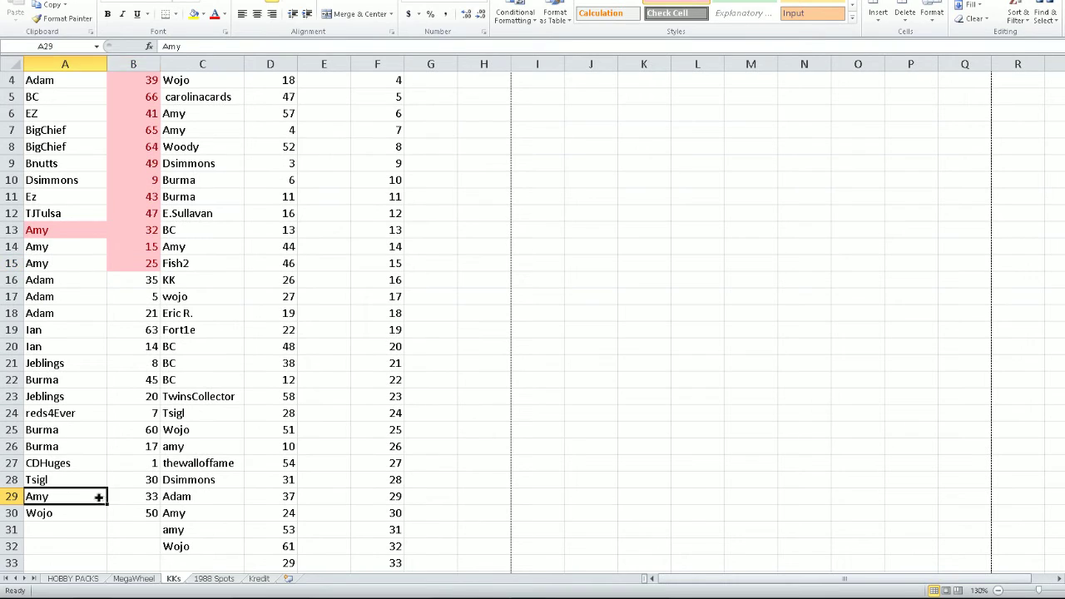
{"action": "left_click_drag", "start_coordinate": [98, 497], "coordinate": [141, 497]}
{"action": "left_click", "coordinate": [676, 4]}
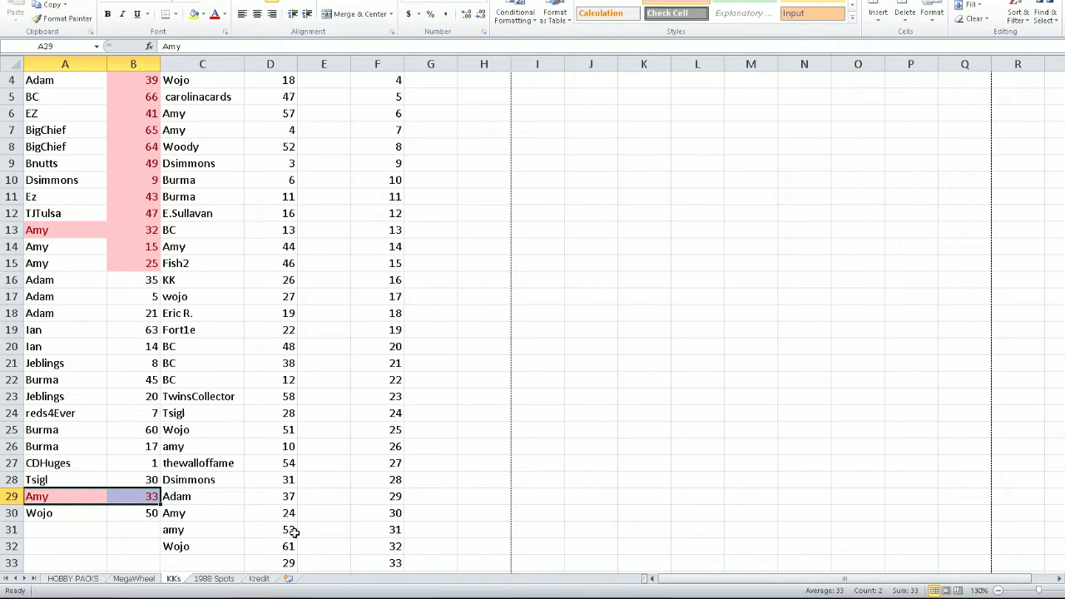
Apply the light red cell style to the numbers in D30:D31, D26, D14 and D6:D7
{"action": "left_click_drag", "start_coordinate": [292, 530], "coordinate": [287, 513]}
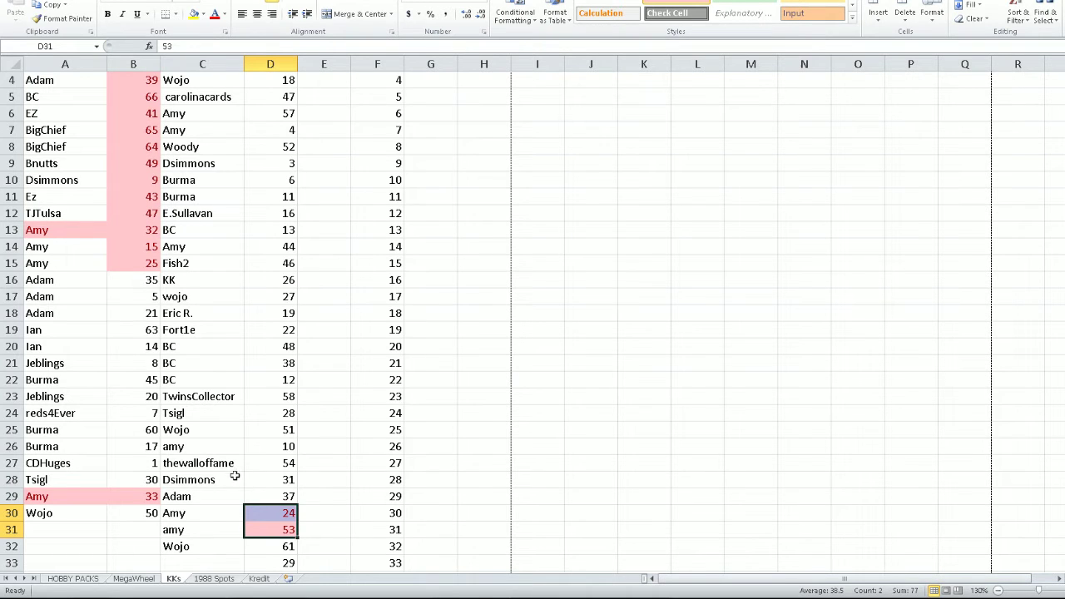
{"action": "left_click", "coordinate": [254, 444]}
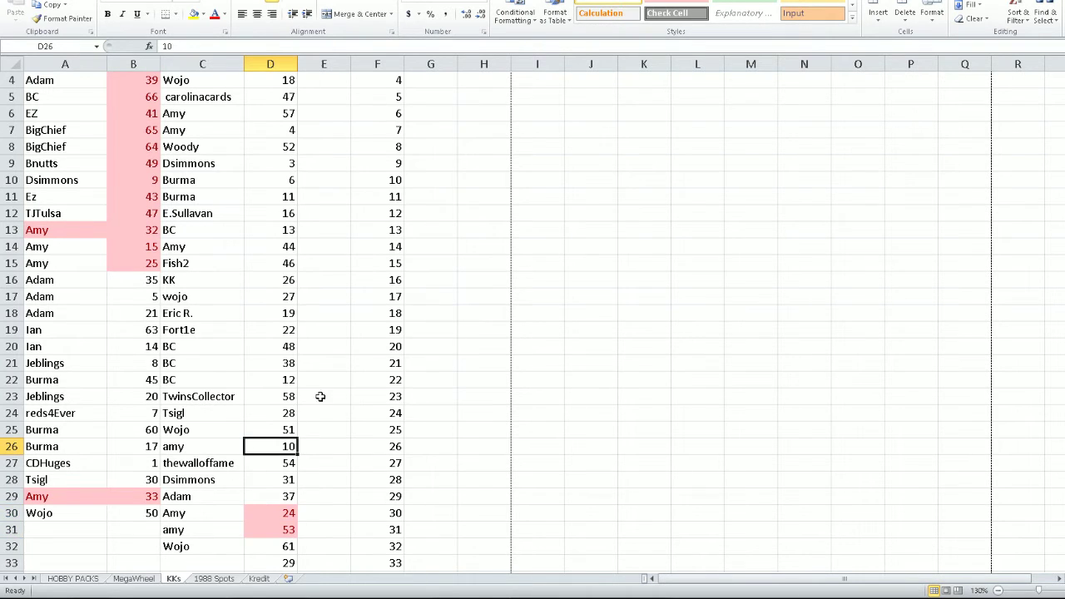
{"action": "left_click", "coordinate": [685, 5]}
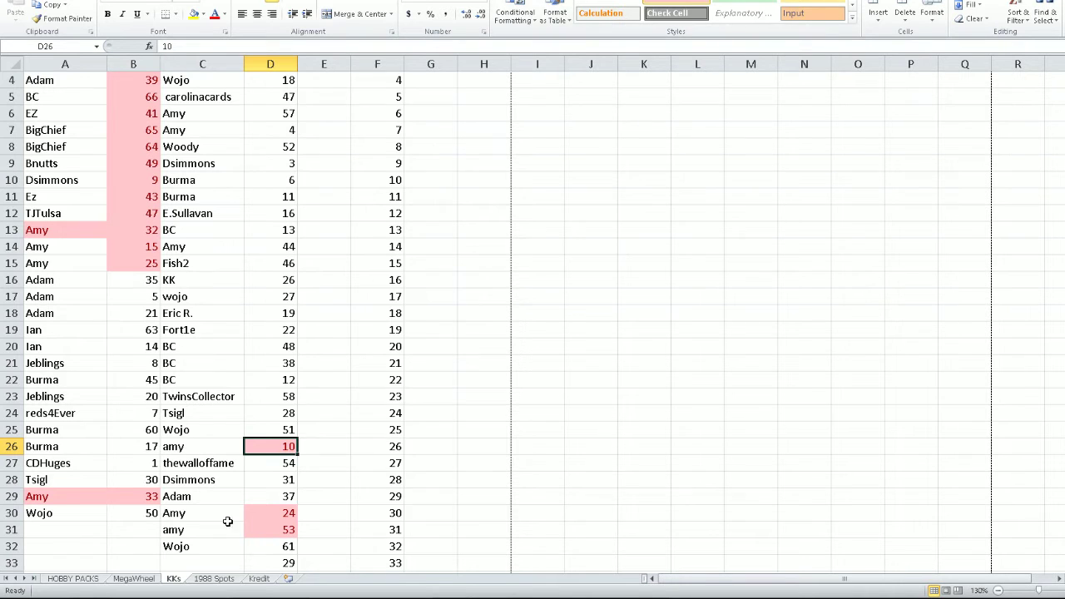
{"action": "left_click", "coordinate": [293, 247]}
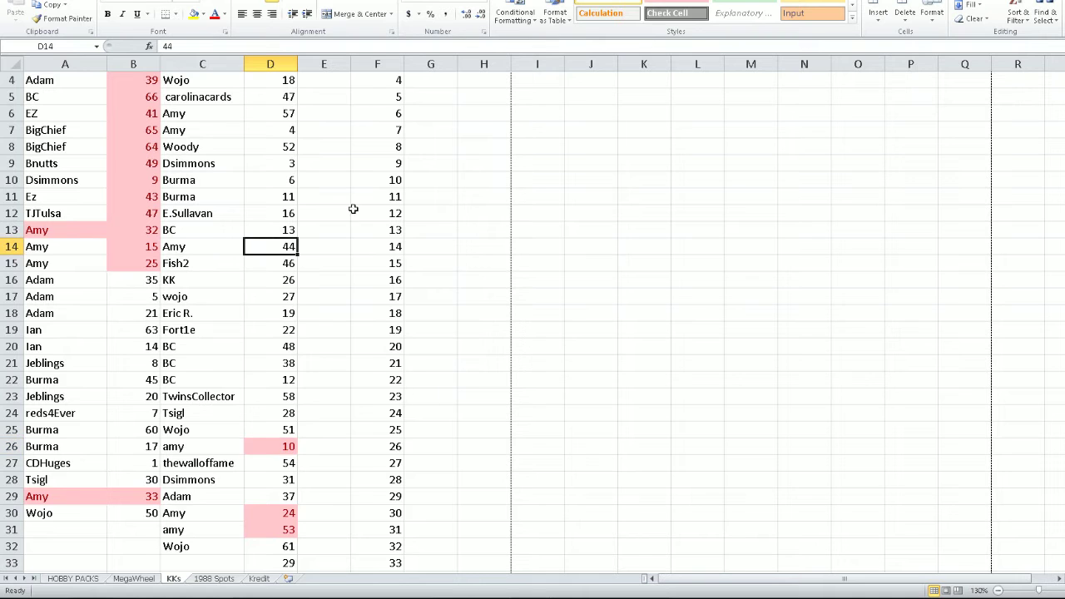
{"action": "left_click", "coordinate": [676, 3]}
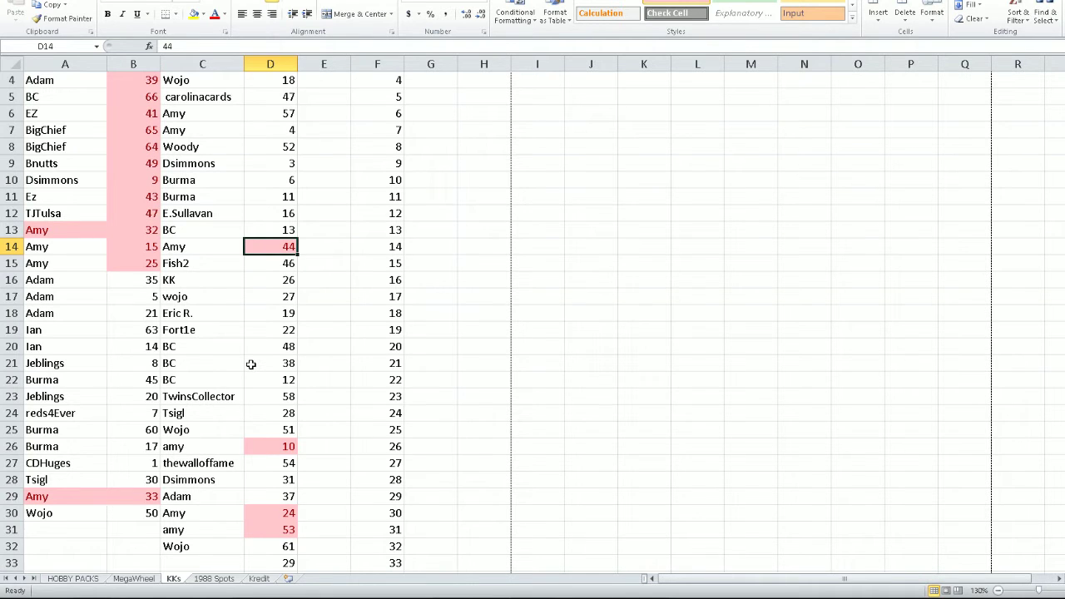
{"action": "scroll", "coordinate": [363, 420], "scroll_direction": "up", "scroll_amount": 1}
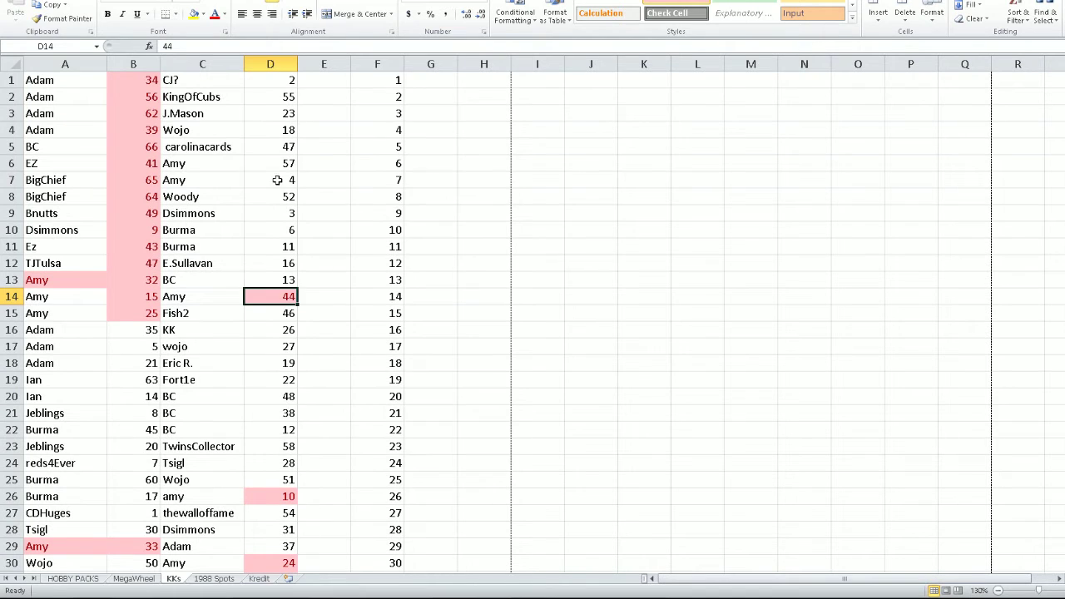
{"action": "left_click_drag", "start_coordinate": [277, 180], "coordinate": [283, 166]}
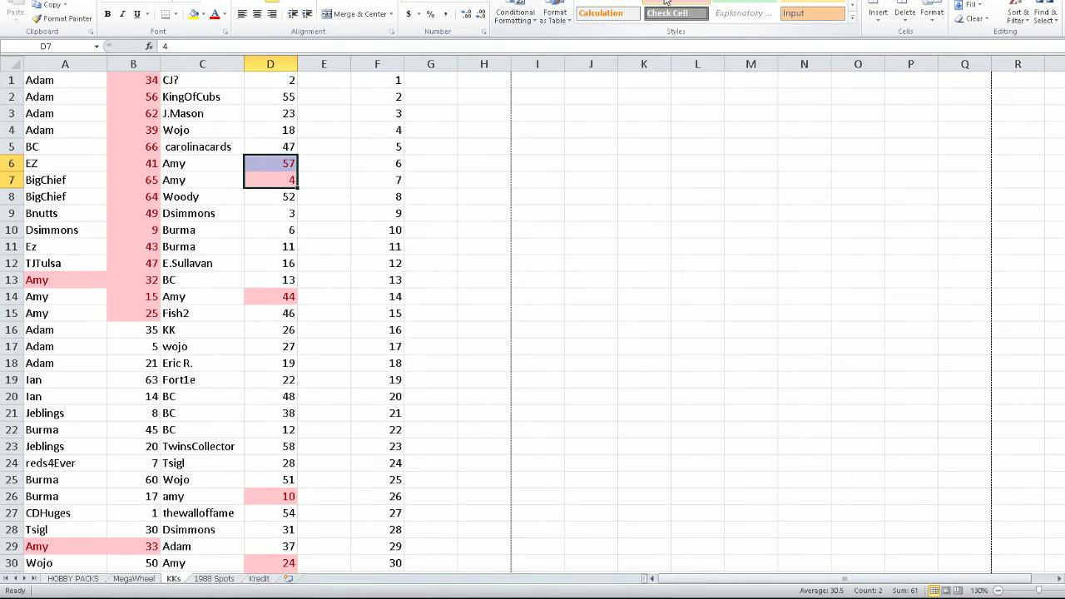